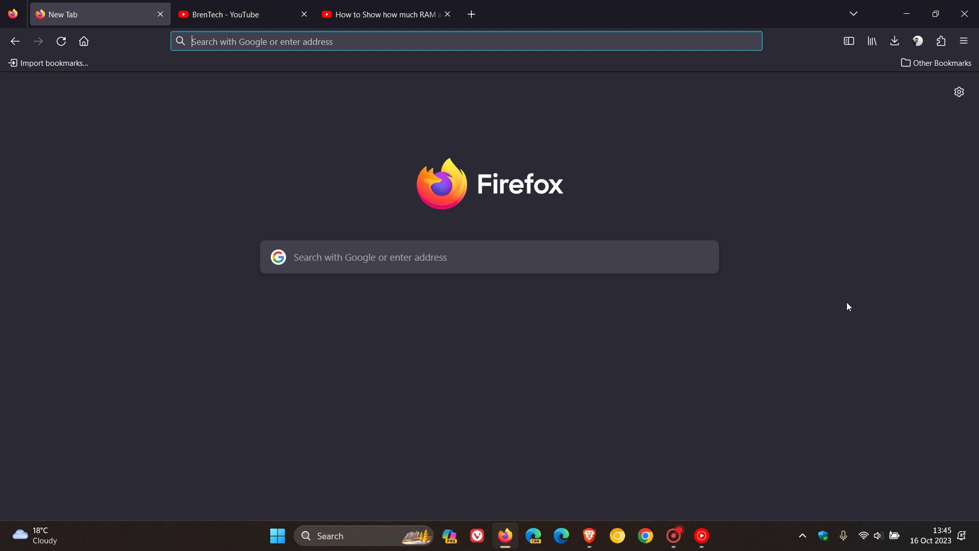
click(271, 11)
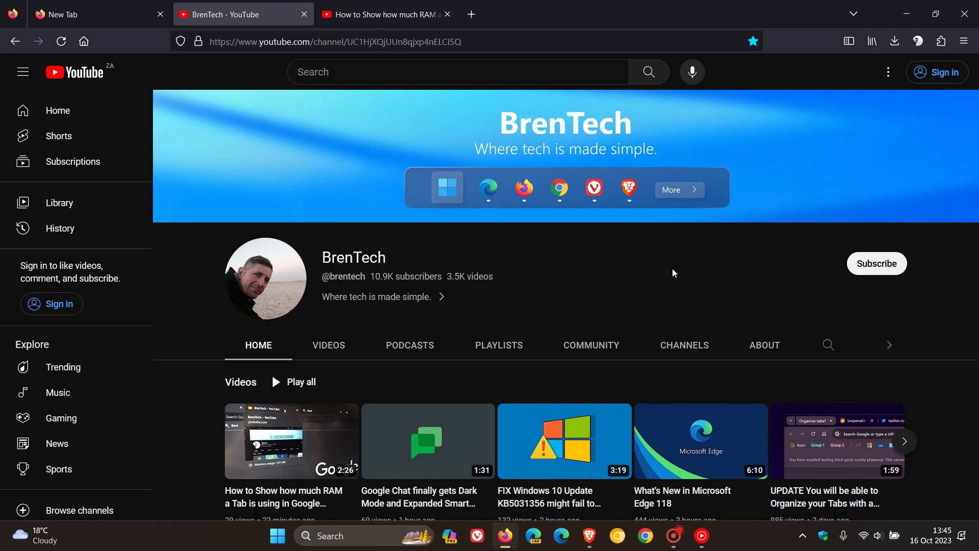
- Switch to the third tab, the 'How to Show how much RAM a Tab is using' video
click(398, 14)
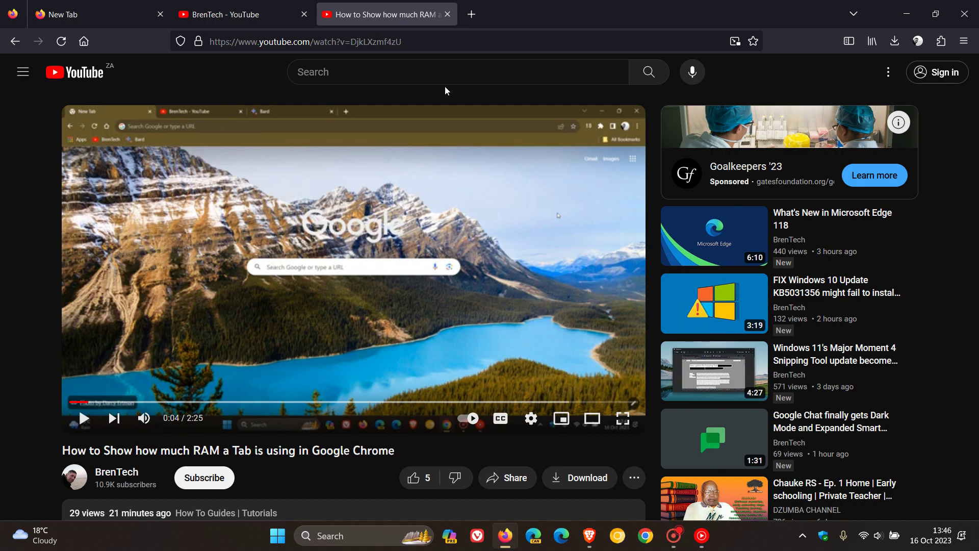
click(257, 16)
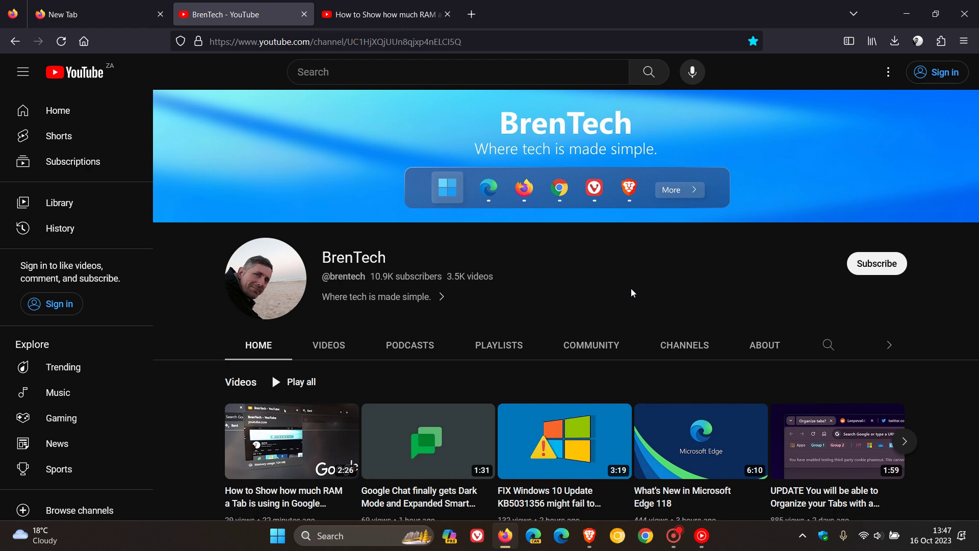
- Go back to the RAM video tab, then to the far-left blank New Tab page
click(394, 16)
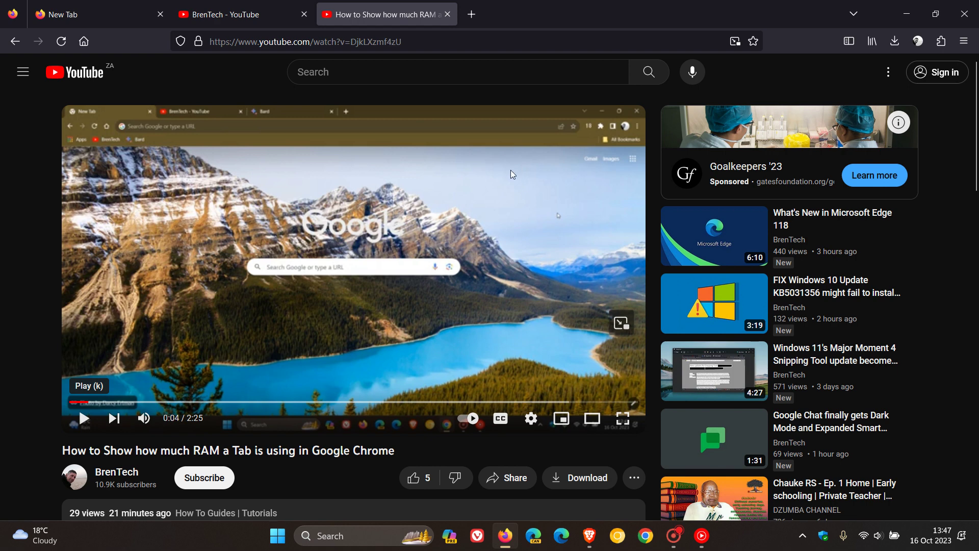
click(122, 12)
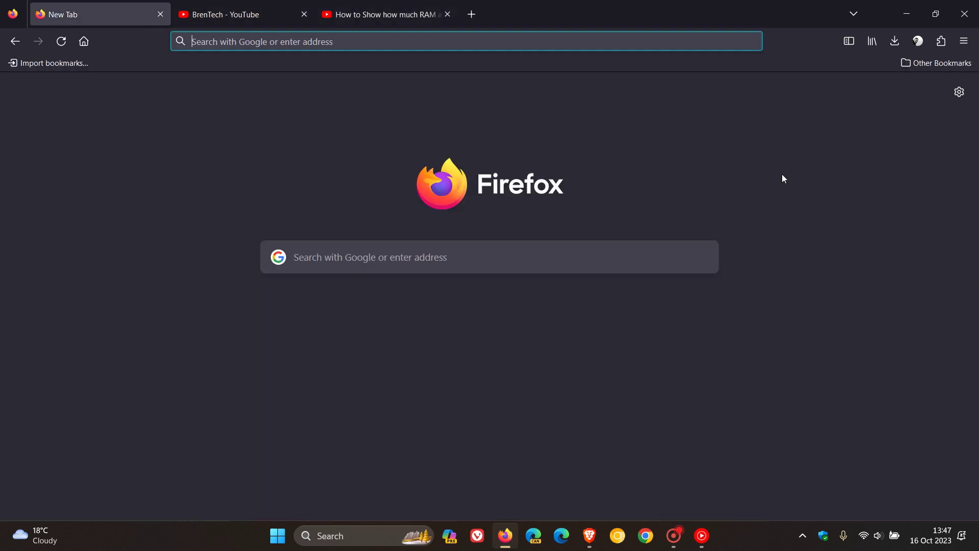